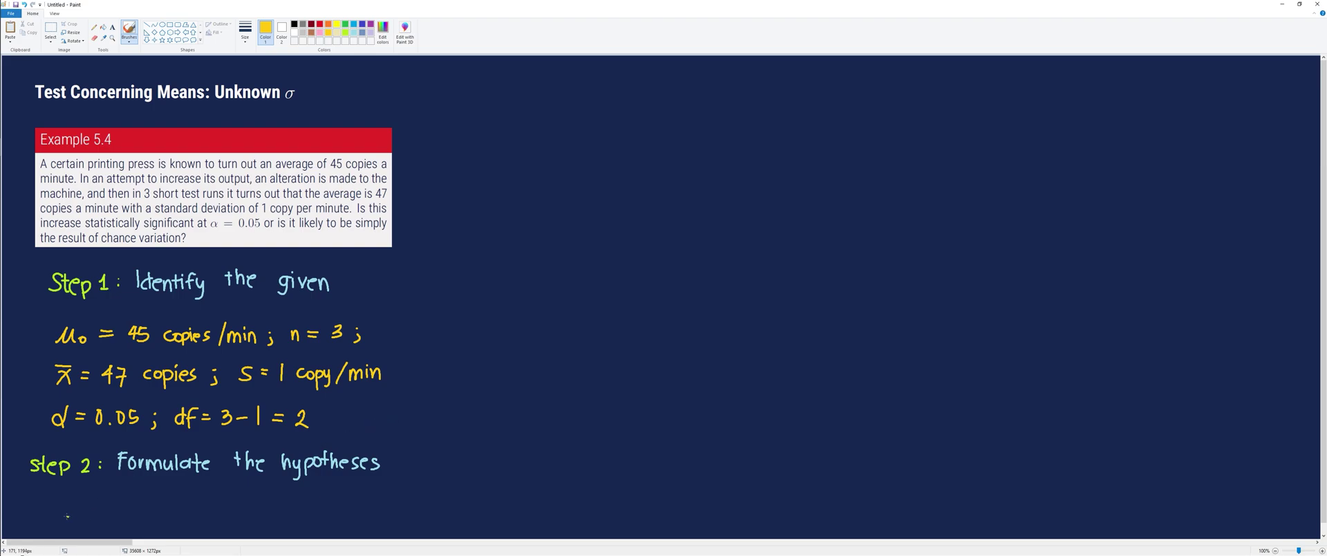
Step: Write 'Ha' to begin the alternative hypothesis under the Step 2 heading
mouse_move(69, 512)
mouse_down()
mouse_move(125, 534)
mouse_move(123, 517)
mouse_move(190, 527)
mouse_up()
Step: Complete the yellow alternative hypothesis line 'Ha: μ > 45 copies/min'
click(102, 516)
click(102, 526)
mouse_move(202, 509)
mouse_down()
mouse_move(196, 524)
mouse_move(262, 524)
mouse_up()
drag(269, 518, 316, 525)
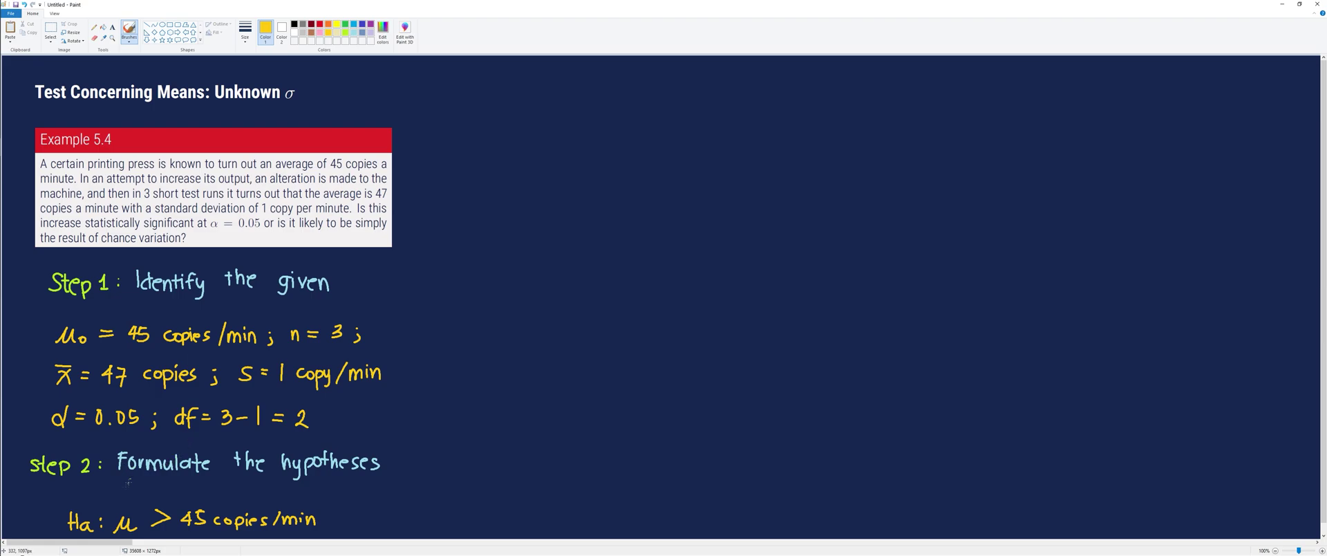
Step: Write 'Ho: μ =' in white above the Ha line
mouse_move(70, 482)
mouse_down()
mouse_move(71, 499)
mouse_move(78, 490)
mouse_up()
mouse_move(78, 483)
mouse_down()
mouse_move(78, 501)
mouse_move(155, 487)
mouse_up()
click(102, 488)
click(102, 495)
drag(142, 493, 182, 494)
Step: Finish the null hypothesis line with '45 copies/min'
mouse_move(177, 486)
mouse_down()
mouse_move(177, 499)
mouse_move(213, 495)
mouse_up()
drag(220, 488, 235, 492)
drag(241, 488, 241, 495)
drag(248, 490, 251, 495)
drag(258, 488, 254, 496)
drag(276, 484, 270, 499)
drag(281, 489, 290, 496)
drag(295, 488, 295, 496)
drag(299, 496, 306, 497)
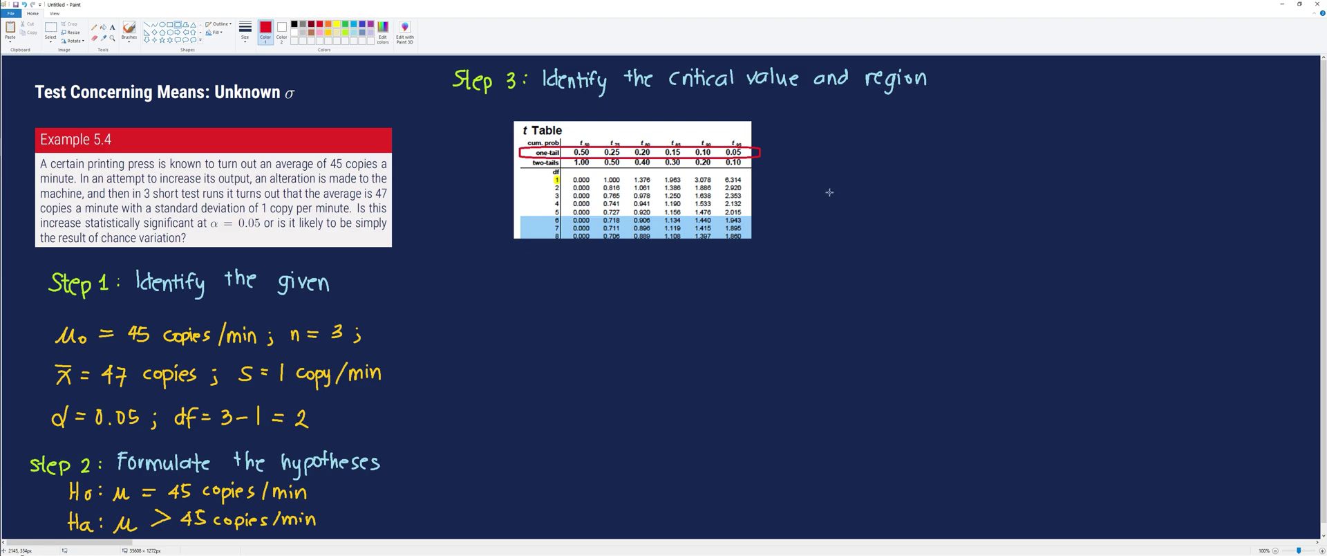
Step: Undo the red circle and redo the red outlines for the 0.05 value and df = 2 row
key(ctrl+z)
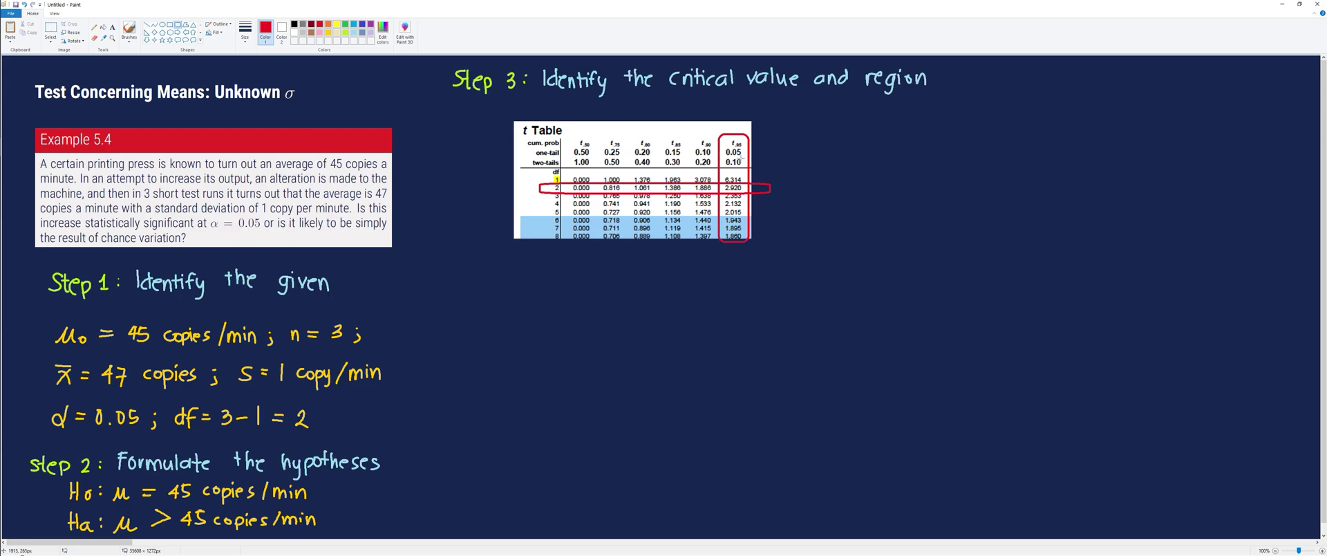
drag(719, 144, 747, 158)
drag(545, 184, 546, 185)
key(ctrl+z)
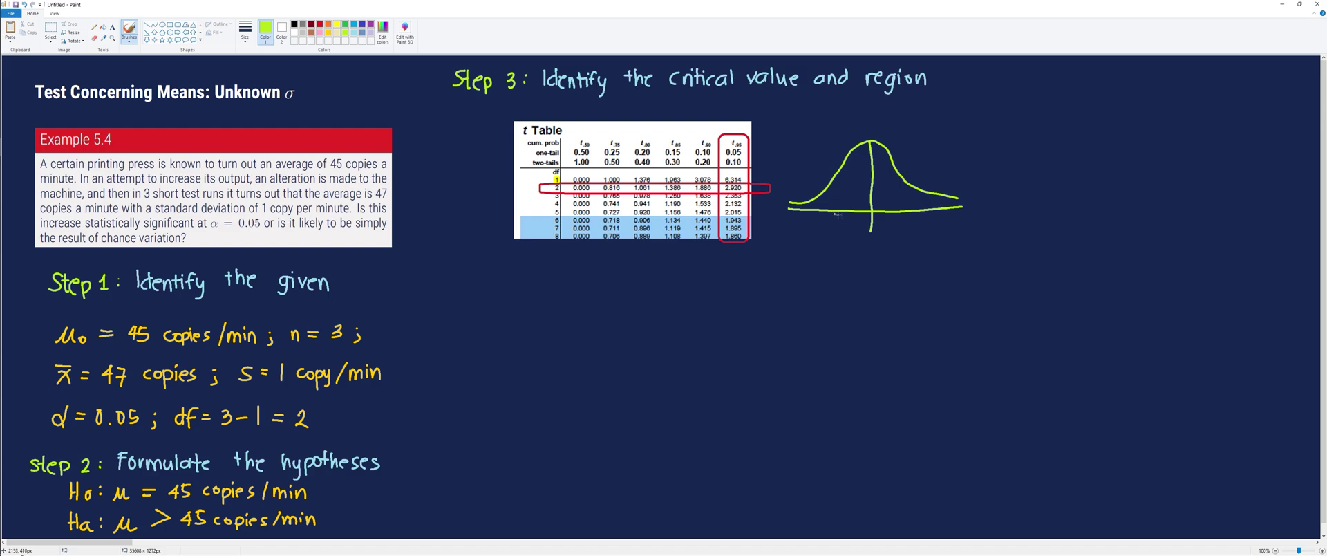
Step: Tick the critical value, hatch the right tail in orange, and add an equals sign under the t formula
drag(933, 194, 933, 227)
click(328, 24)
drag(934, 197, 960, 203)
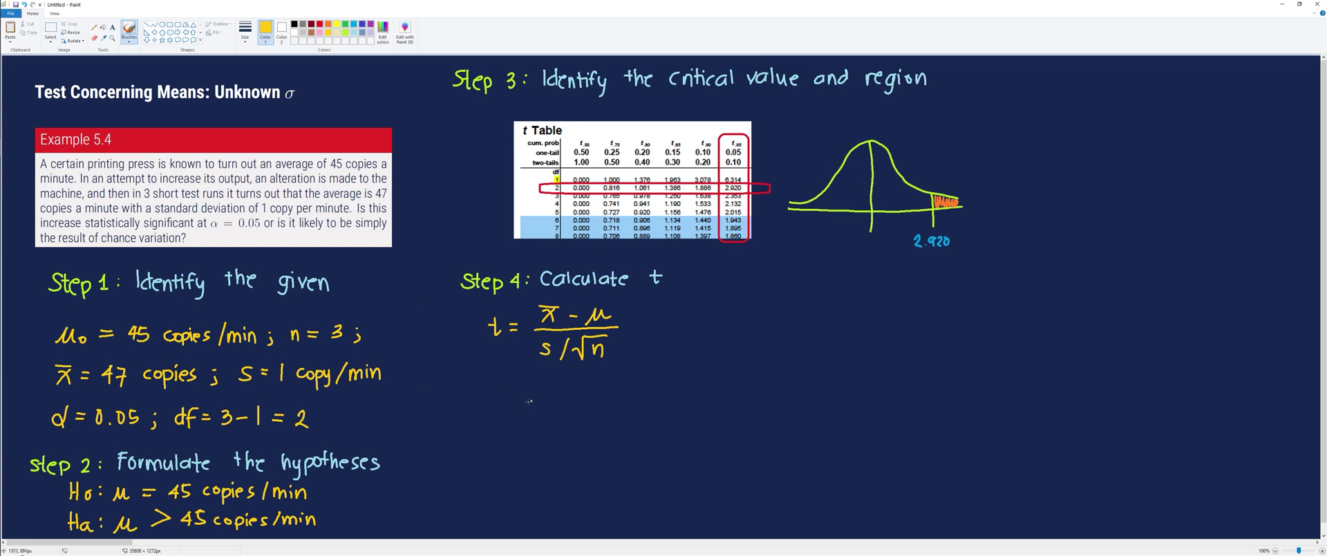
drag(509, 388, 520, 394)
Step: Write '47 − 45' over a fraction bar with 1 in the denominator
drag(544, 378, 552, 386)
drag(550, 375, 557, 391)
drag(555, 384, 580, 383)
drag(593, 375, 601, 391)
drag(602, 375, 611, 374)
drag(537, 395, 626, 395)
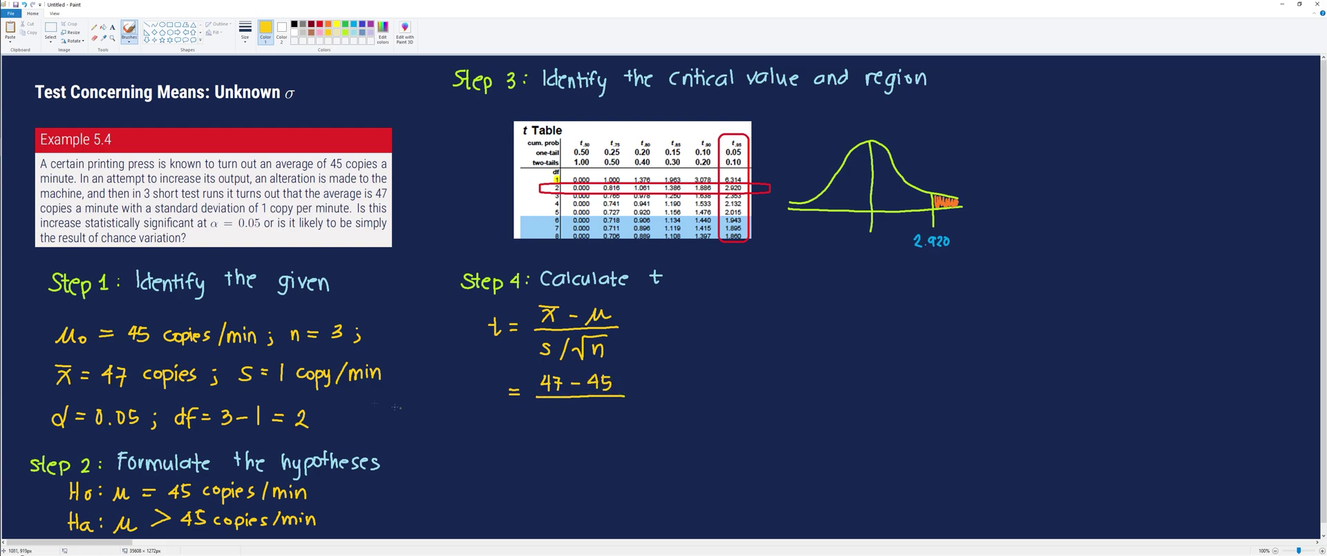
mouse_move(546, 414)
mouse_down()
mouse_move(561, 434)
mouse_move(609, 408)
mouse_move(593, 432)
mouse_up()
Step: On the Casio emulator, start a fraction with numerator 47 − 45
key(alt+Tab)
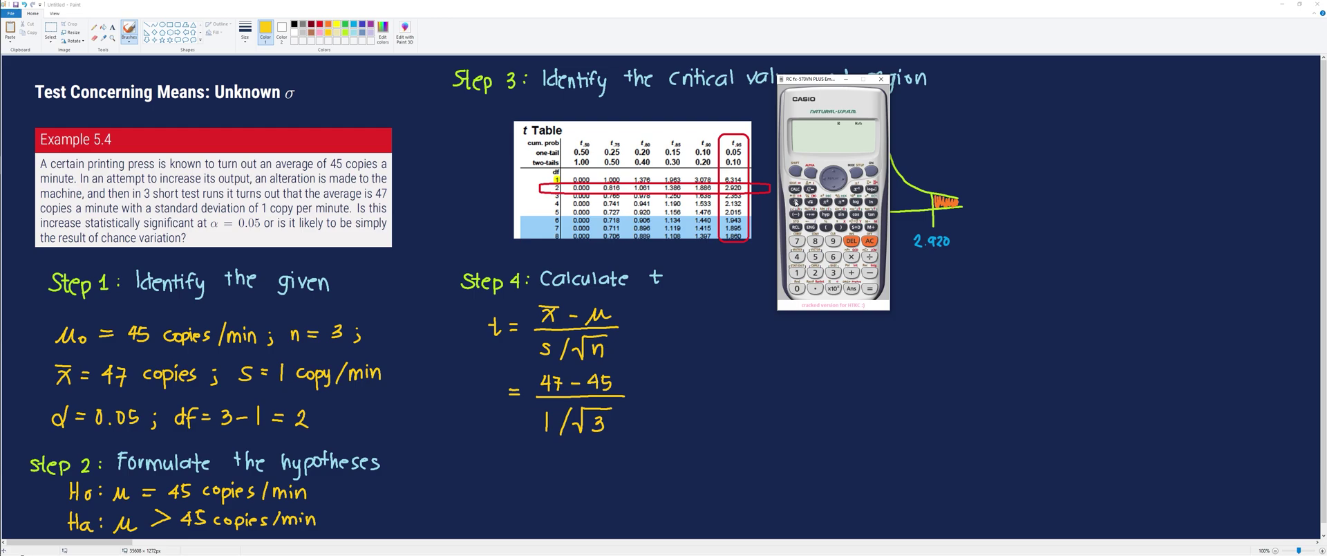
click(795, 201)
click(797, 256)
click(797, 240)
click(869, 272)
click(797, 257)
click(814, 256)
Step: Enter the denominator 1 ÷ √3, evaluate, and show the decimal 3.464101615
click(830, 190)
click(869, 257)
click(810, 202)
click(867, 289)
click(857, 228)
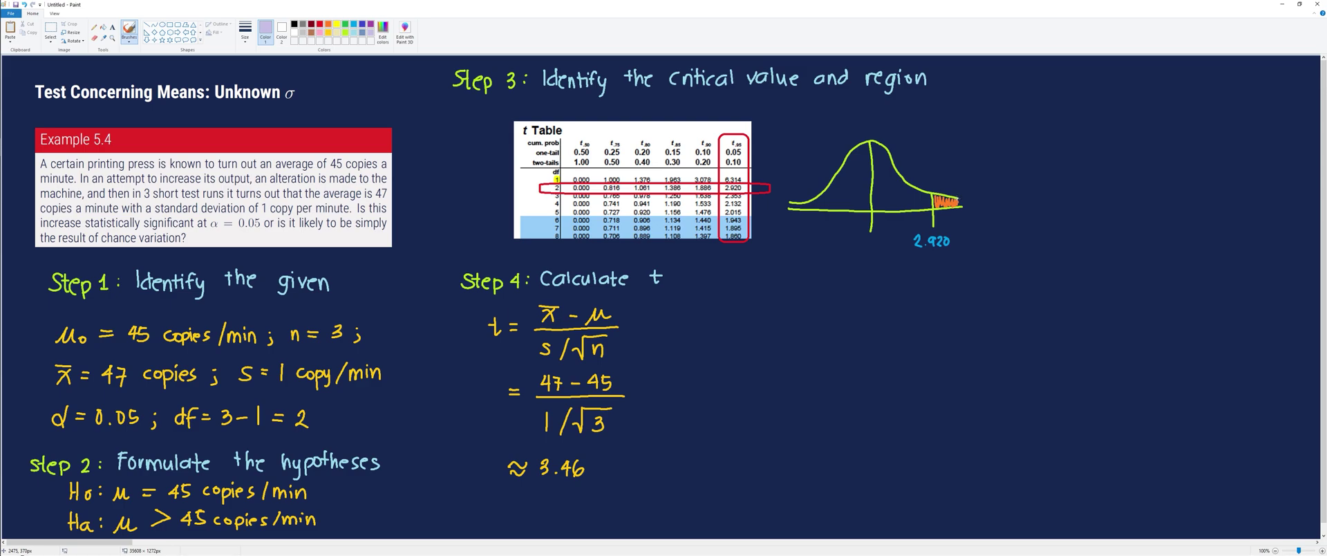
Step: Draw a lilac line below the curve's tail and label it 3.46
mouse_move(956, 207)
mouse_down()
mouse_move(948, 284)
mouse_move(972, 284)
mouse_up()
click(964, 279)
drag(979, 268, 976, 279)
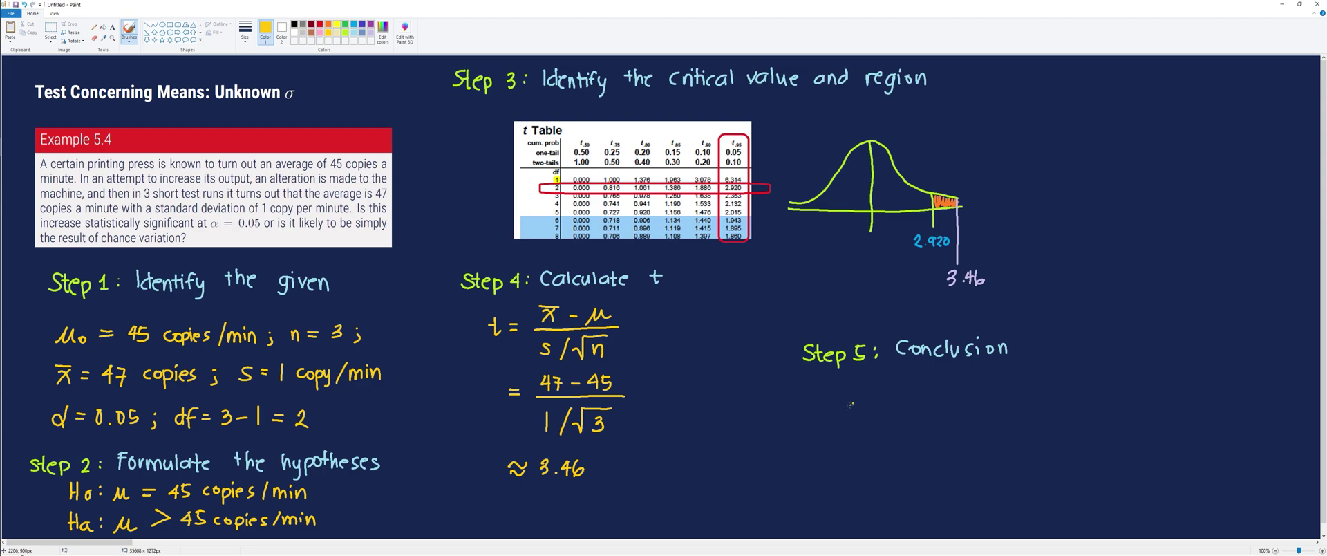
Step: Write 'Reject Ho' after the therefore sign
mouse_move(856, 391)
mouse_down()
mouse_move(856, 407)
mouse_move(876, 407)
mouse_up()
mouse_move(881, 398)
mouse_down()
mouse_move(880, 415)
mouse_move(897, 409)
mouse_up()
drag(907, 400, 913, 414)
drag(910, 397, 929, 408)
drag(942, 387, 942, 397)
mouse_move(951, 395)
mouse_down()
mouse_move(968, 394)
mouse_move(967, 409)
mouse_up()
Step: Add a semicolon and 'accept Ha' to finish the conclusion
mouse_move(995, 394)
mouse_down()
mouse_move(983, 396)
mouse_move(997, 404)
mouse_up()
drag(1006, 395, 1006, 403)
mouse_move(1014, 398)
mouse_down()
mouse_move(1026, 396)
mouse_move(1016, 405)
mouse_up()
mouse_move(1031, 394)
mouse_down()
mouse_move(1031, 413)
mouse_move(1045, 404)
mouse_up()
drag(1037, 391, 1072, 401)
drag(1062, 392, 1087, 401)
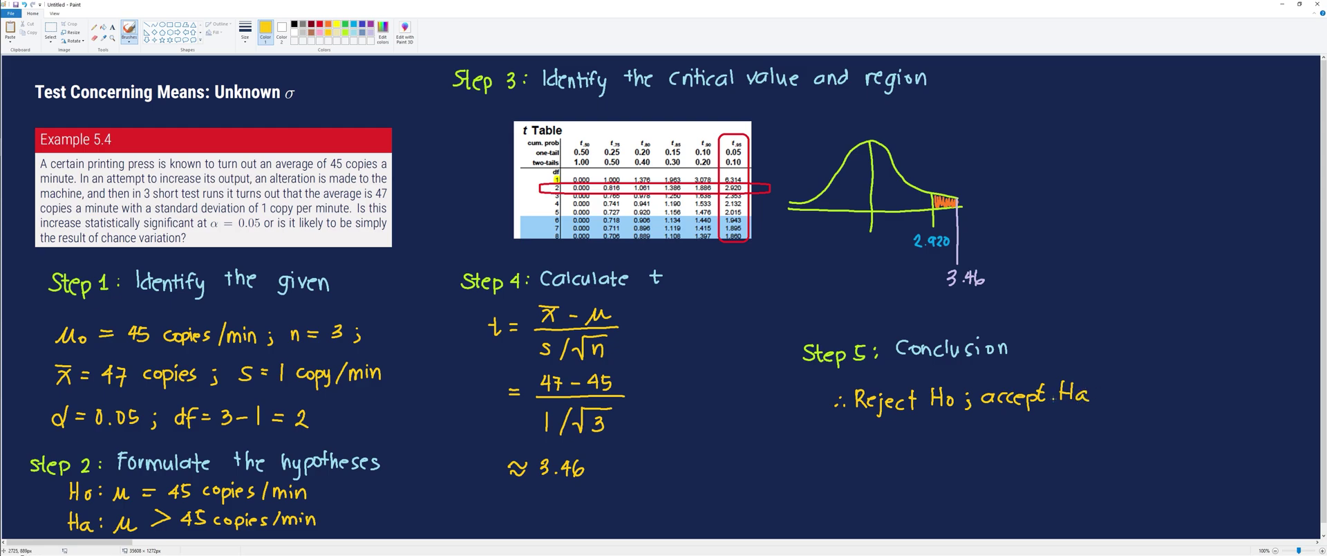